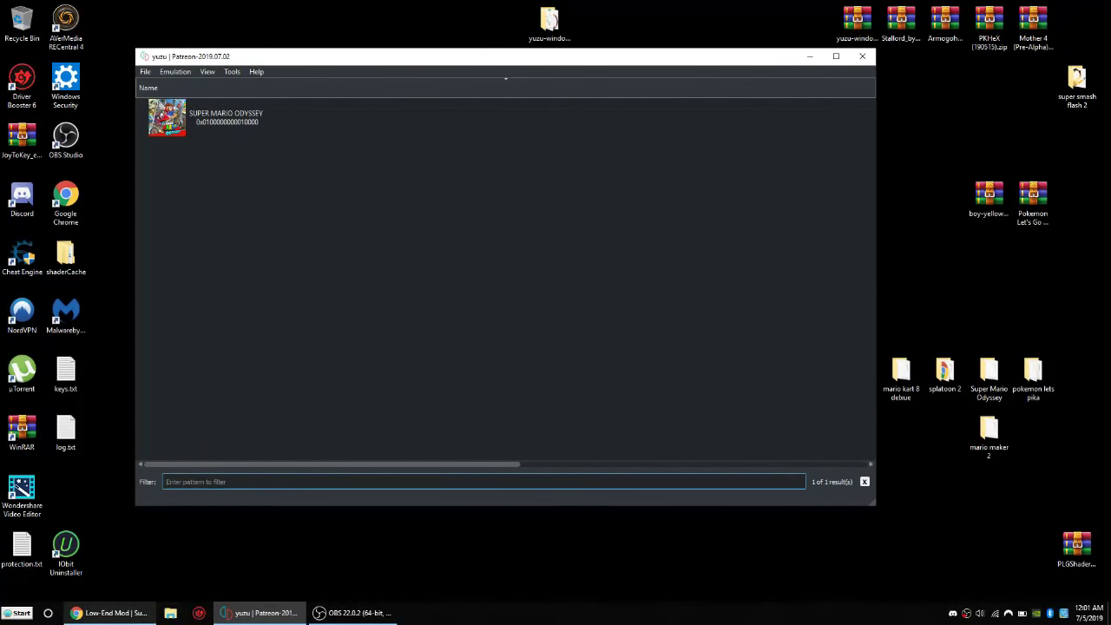
- Switch to Chrome and examine the GameBanana page for the Low-End Mod, including its description, supported kingdoms and files
click(108, 613)
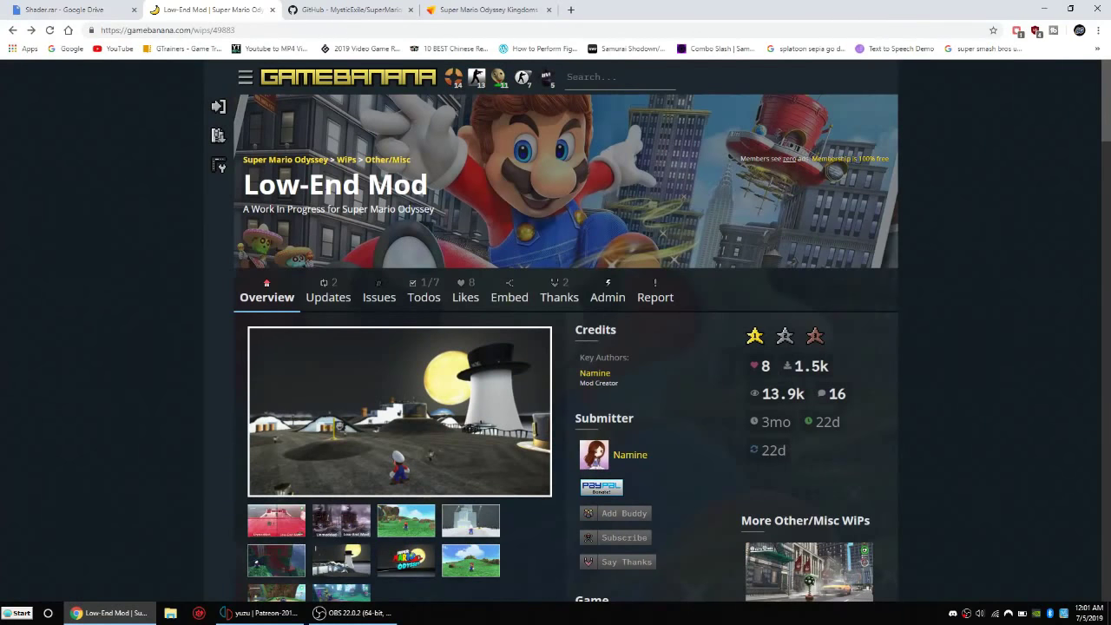
scroll(564, 347, down, 1)
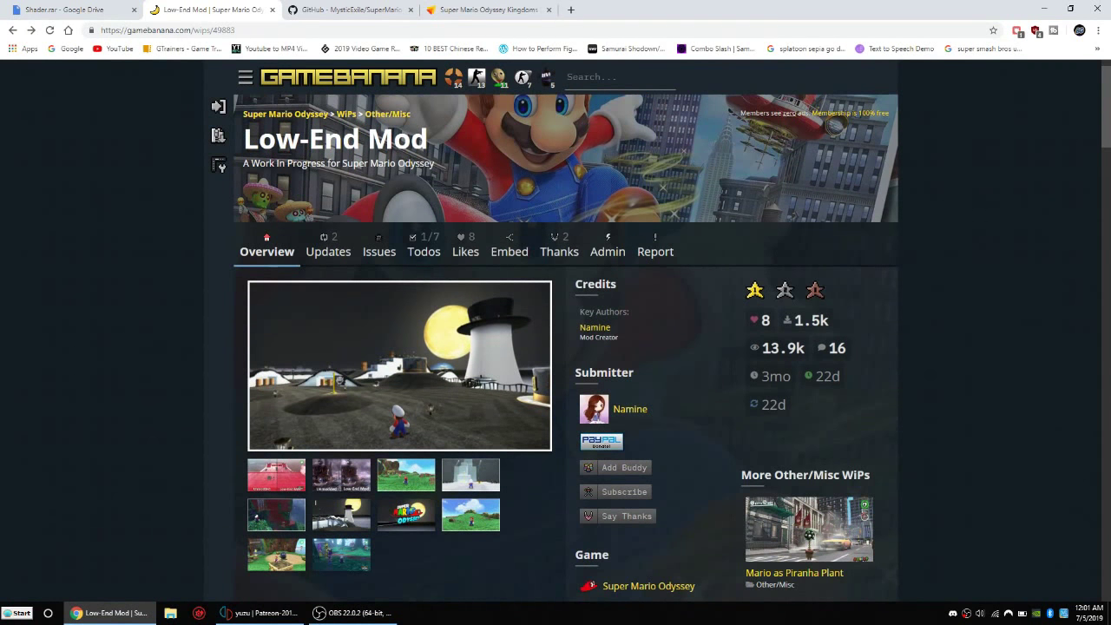
scroll(564, 347, down, 3)
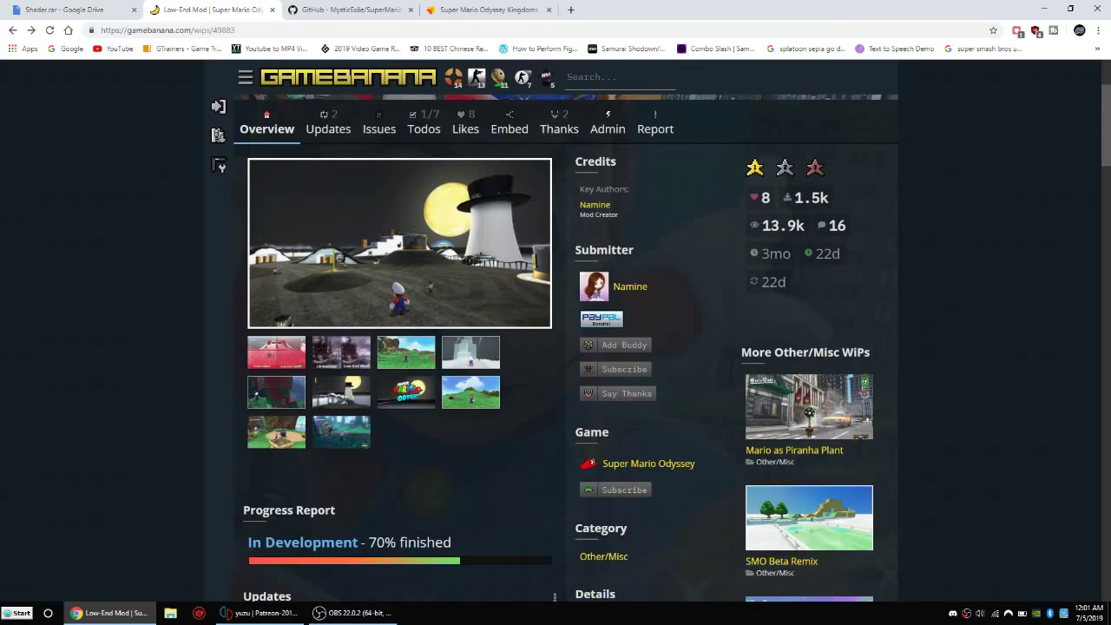
scroll(564, 347, down, 10)
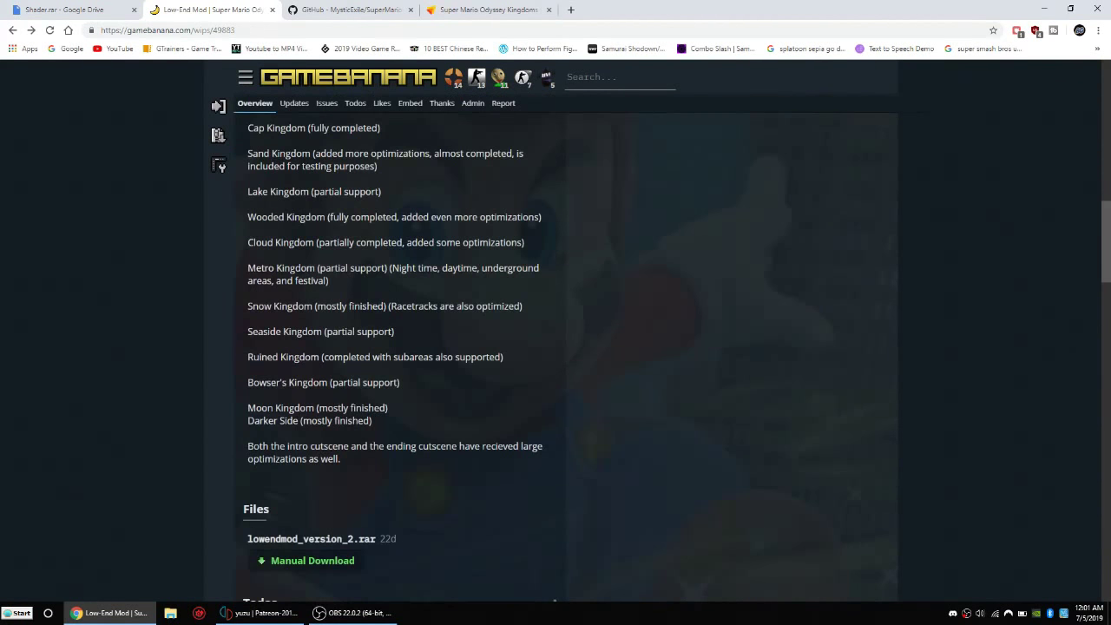
scroll(564, 347, up, 4)
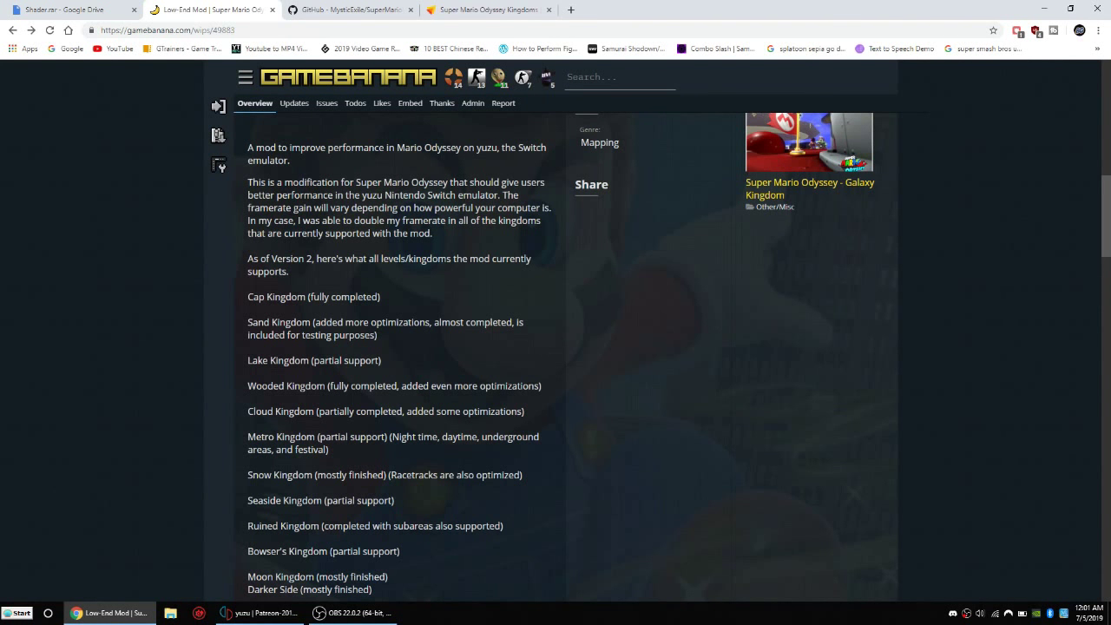
scroll(564, 347, down, 1)
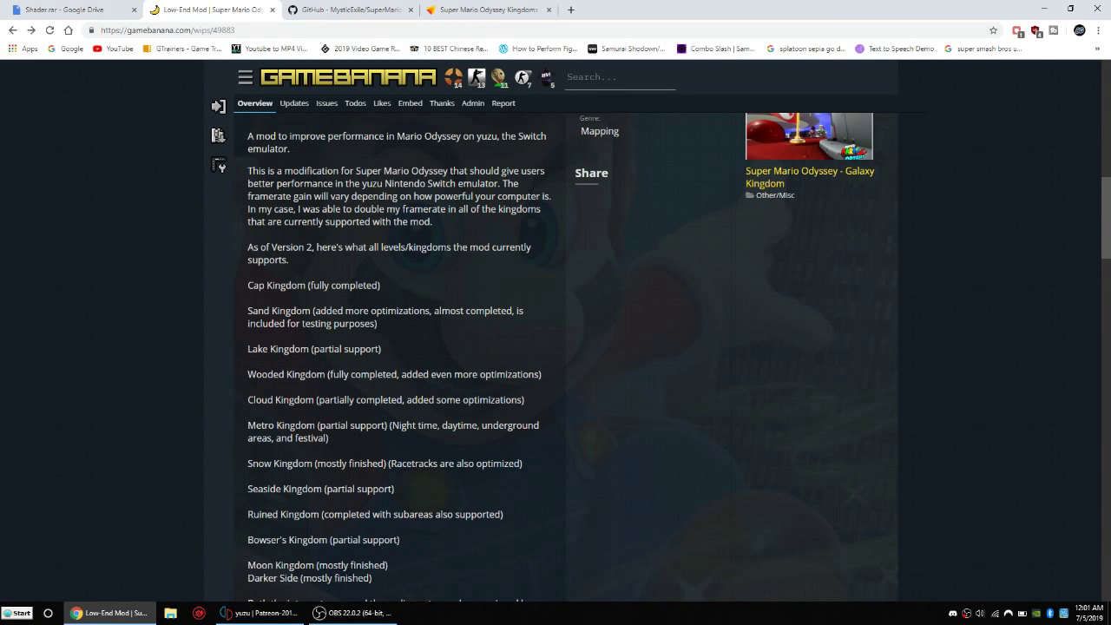
scroll(564, 347, down, 1)
scroll(564, 347, down, 1)
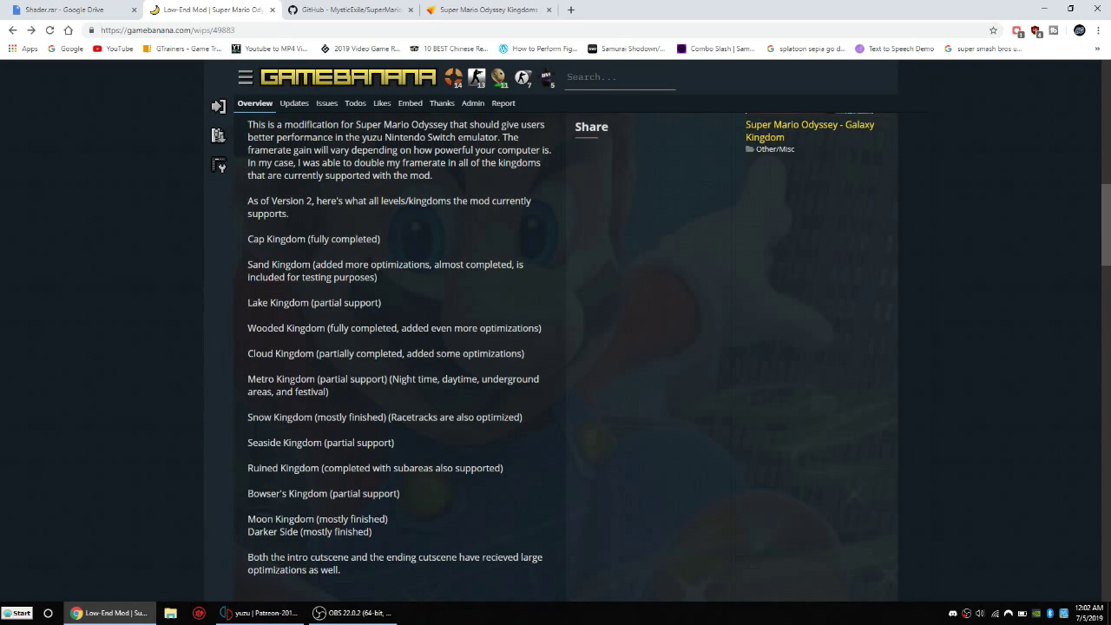
scroll(555, 347, down, 1)
scroll(556, 347, down, 1)
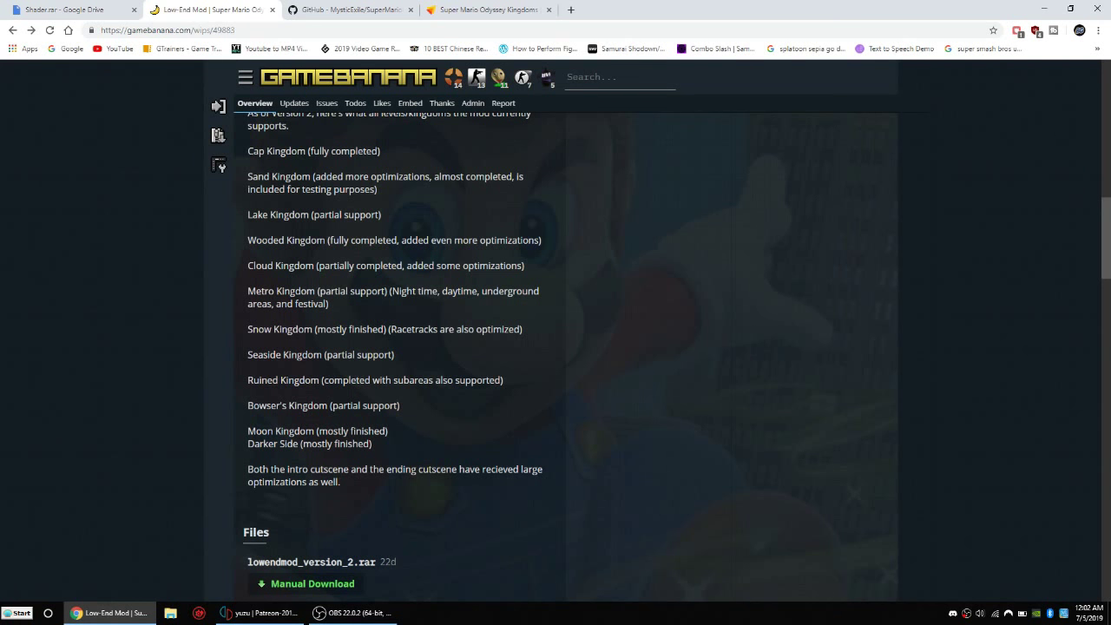
scroll(555, 348, up, 4)
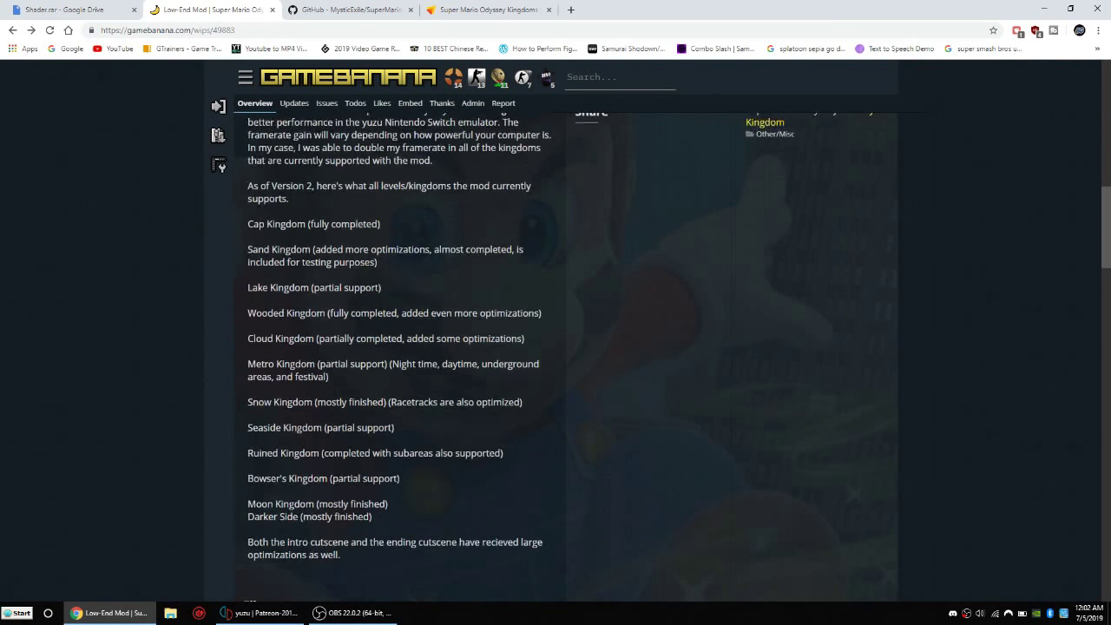
scroll(556, 347, up, 2)
scroll(555, 347, down, 3)
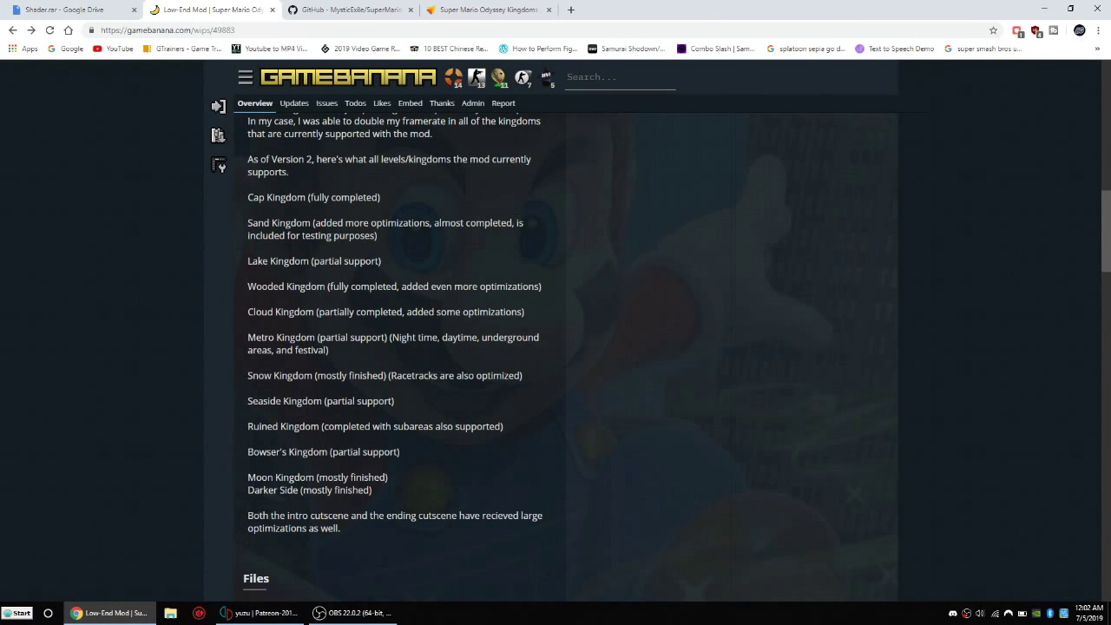
scroll(554, 259, down, 5)
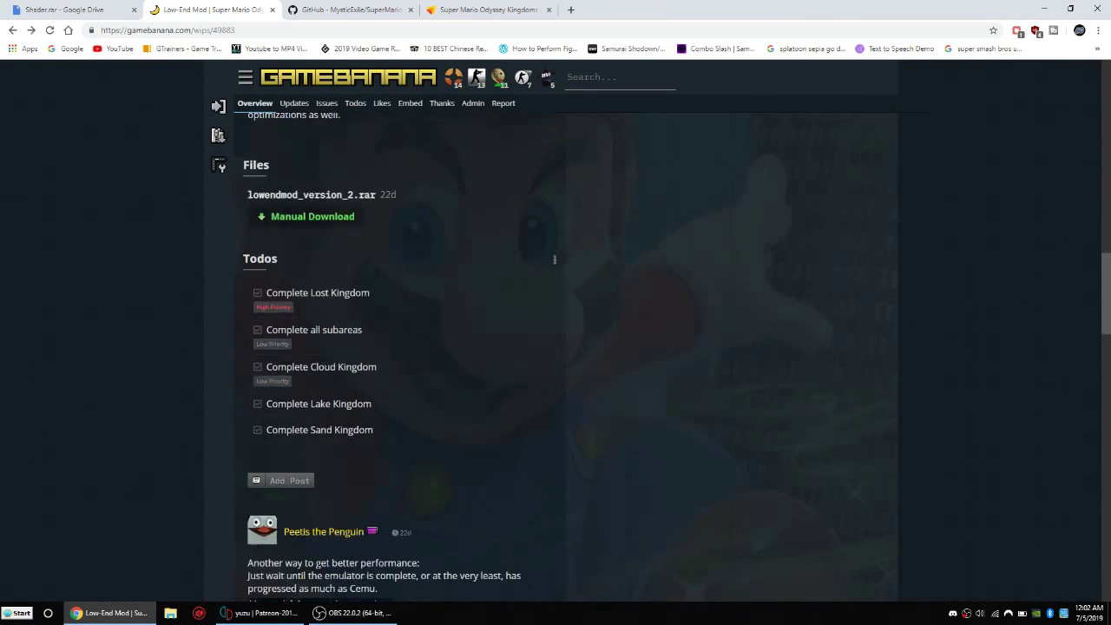
- Open the manual download page for lowendmod_version_2.rar and look over its archive contents
scroll(313, 373, up, 2)
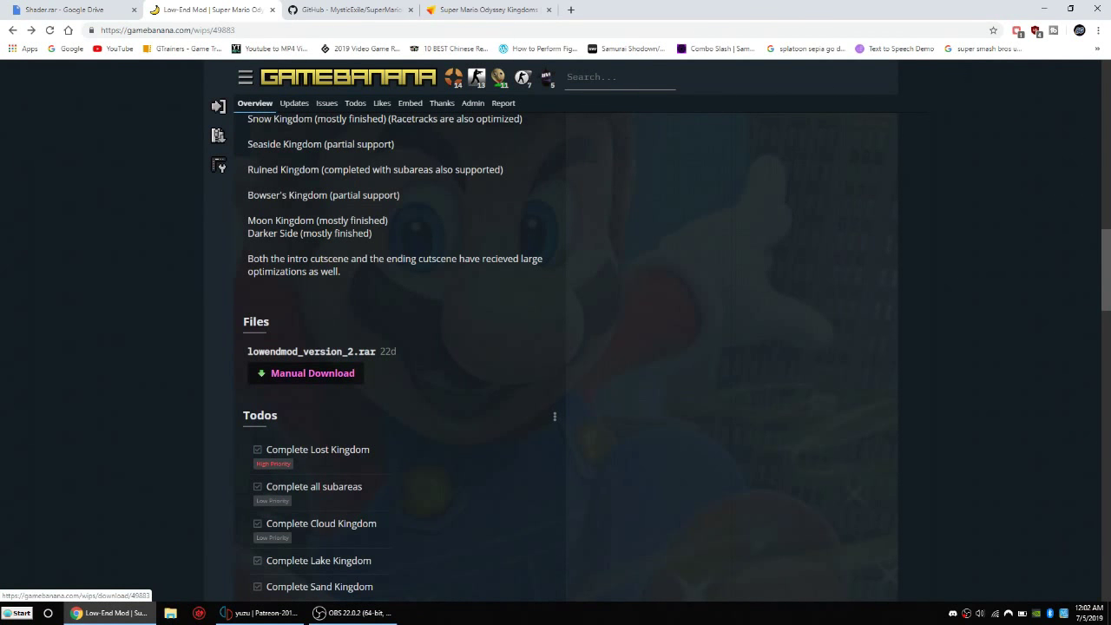
click(313, 373)
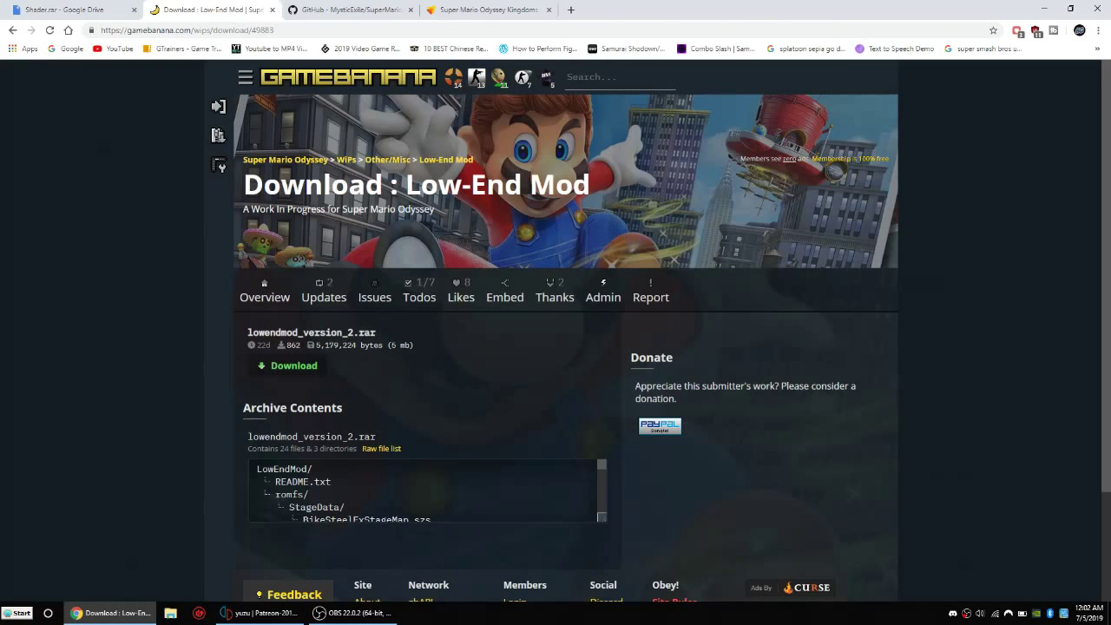
scroll(555, 330, down, 1)
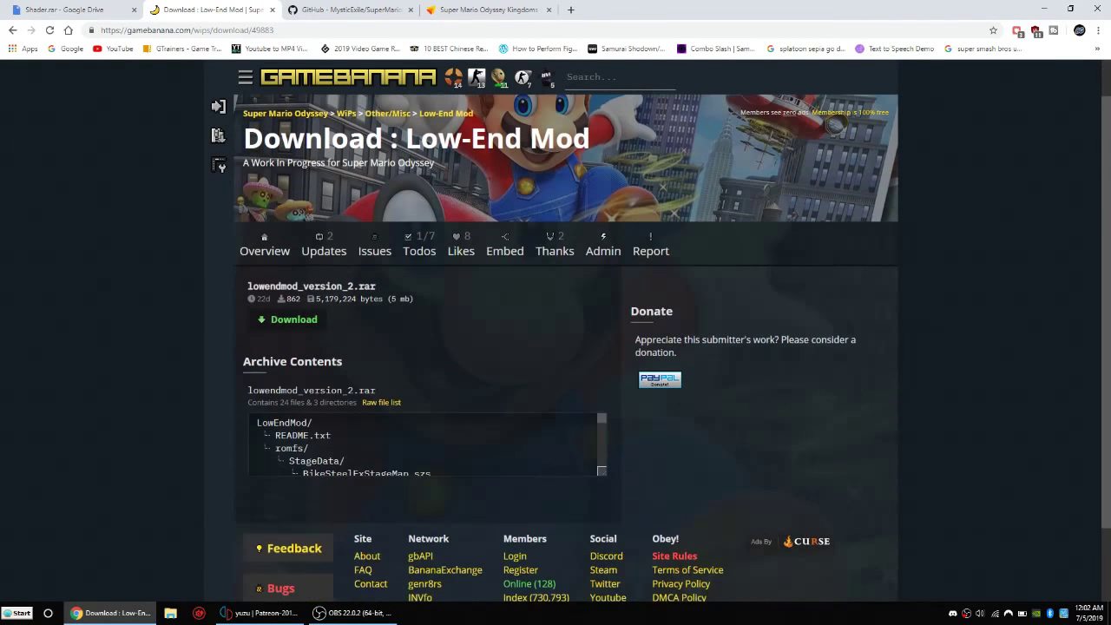
scroll(555, 330, up, 1)
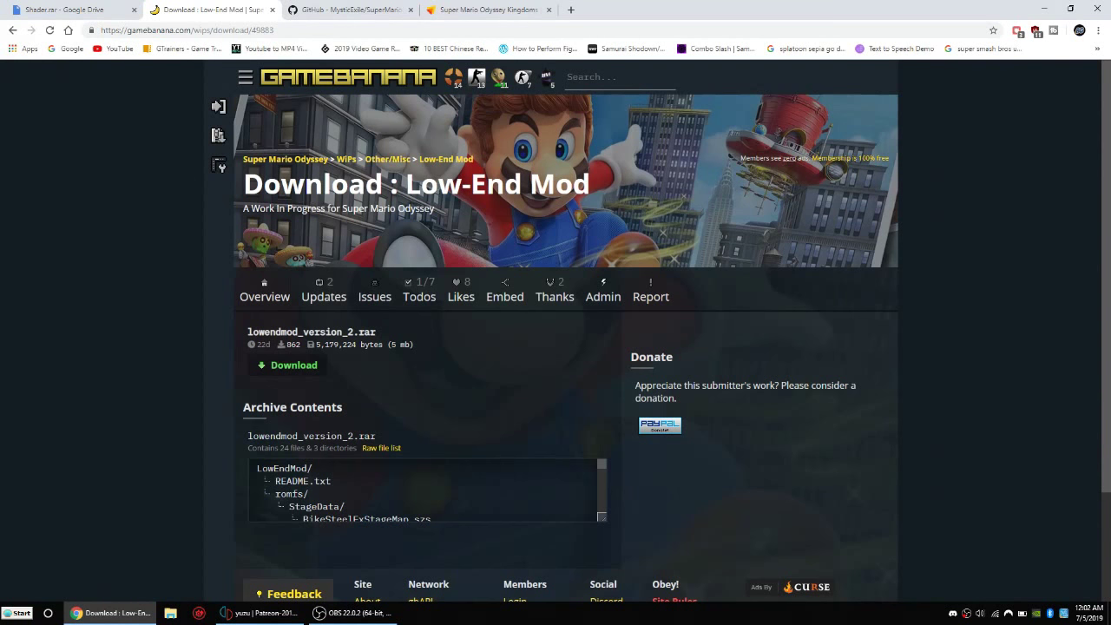
scroll(566, 347, down, 2)
scroll(566, 347, up, 2)
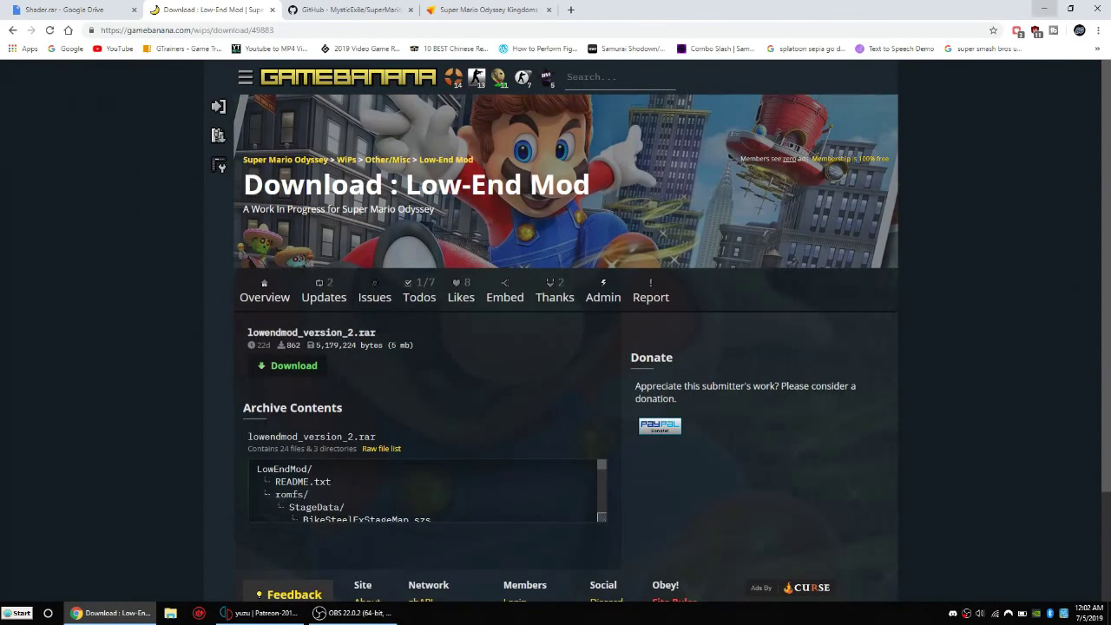
- Return to the desktop, move the yuzu window aside, and open lowendmod_version_2.rar in WinRAR, dismissing the licence notice
click(1044, 9)
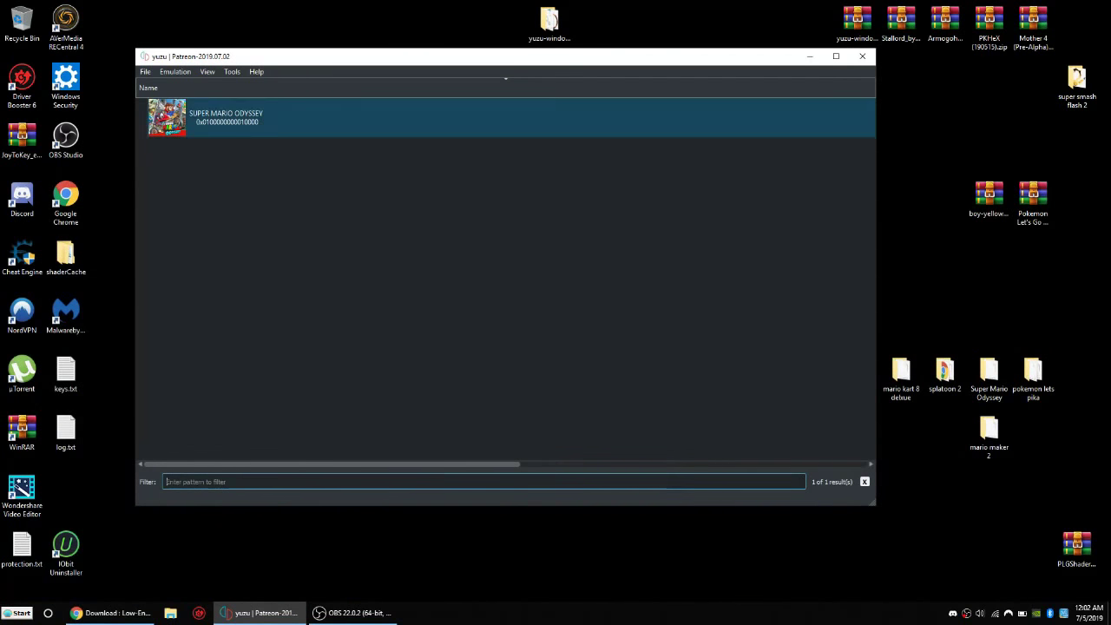
drag(576, 57, 700, 41)
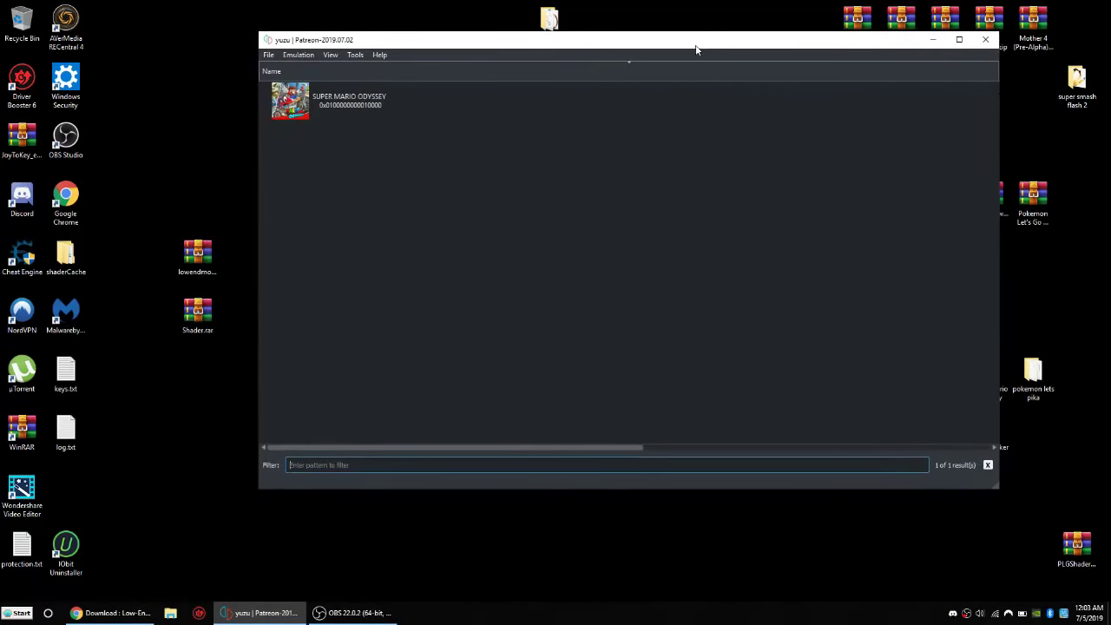
click(197, 253)
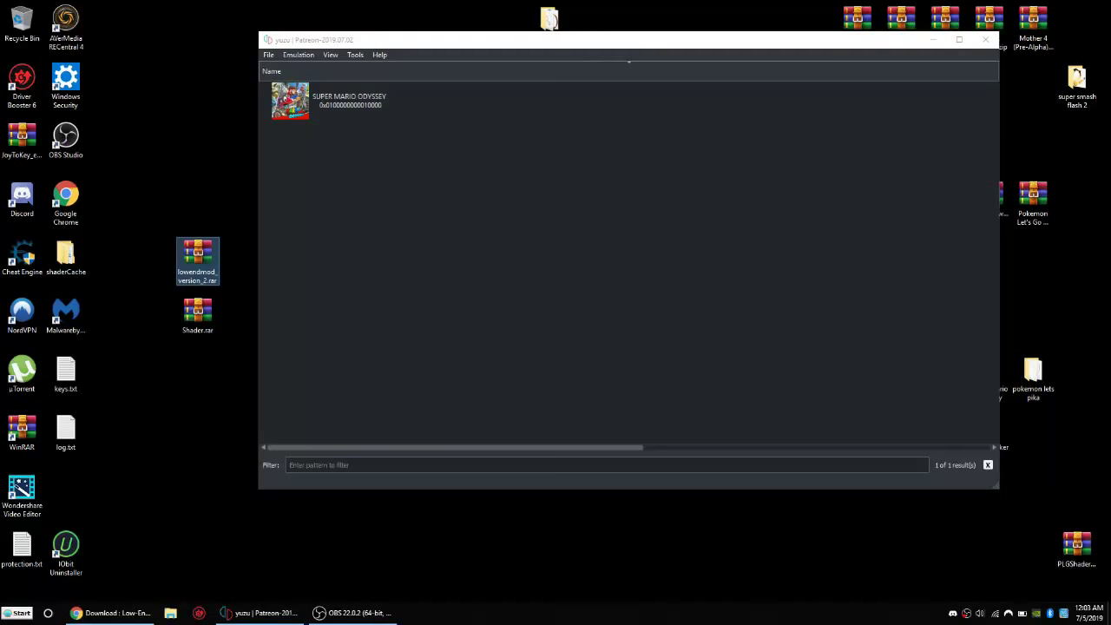
double_click(197, 253)
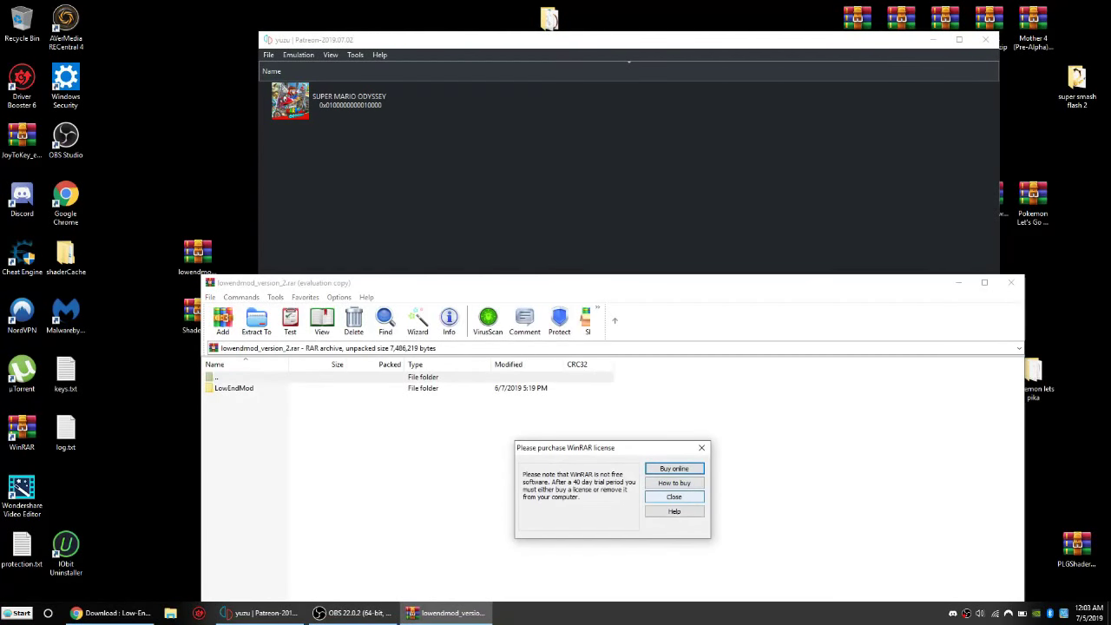
click(675, 496)
- Compare Super Mario Odyssey's mod data location with the LowEndMod folder in the archive, and close both windows
right_click(398, 106)
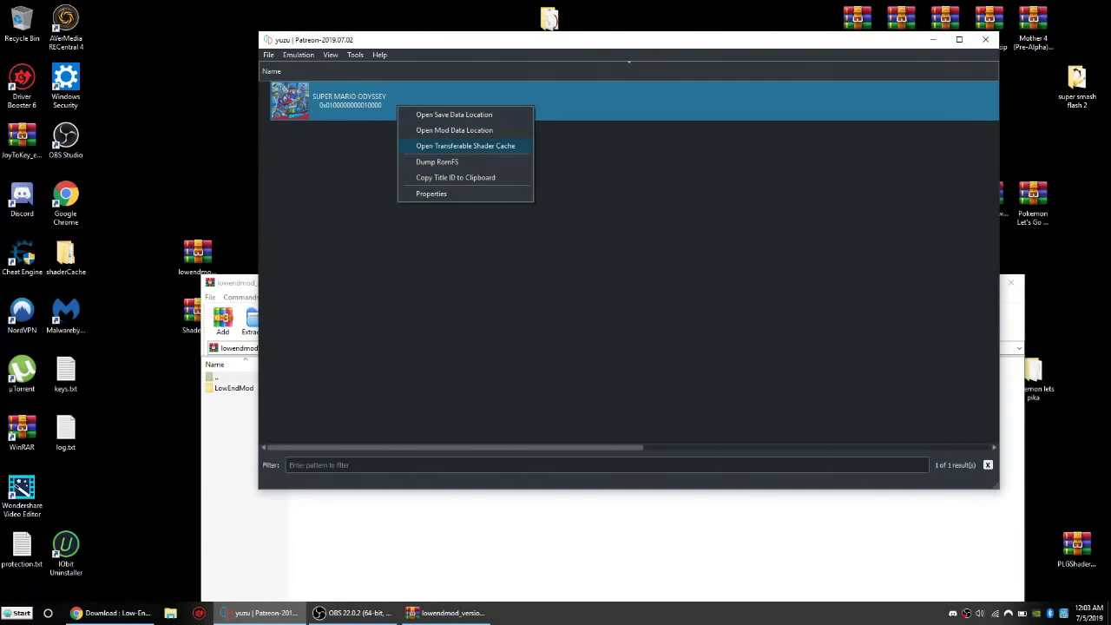
click(454, 130)
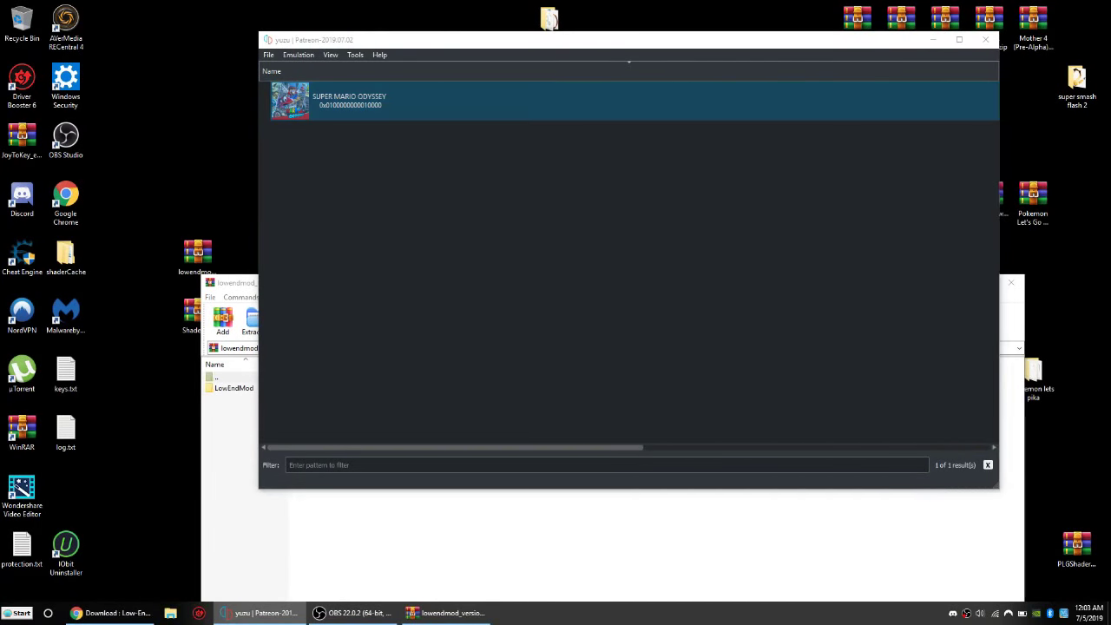
click(511, 613)
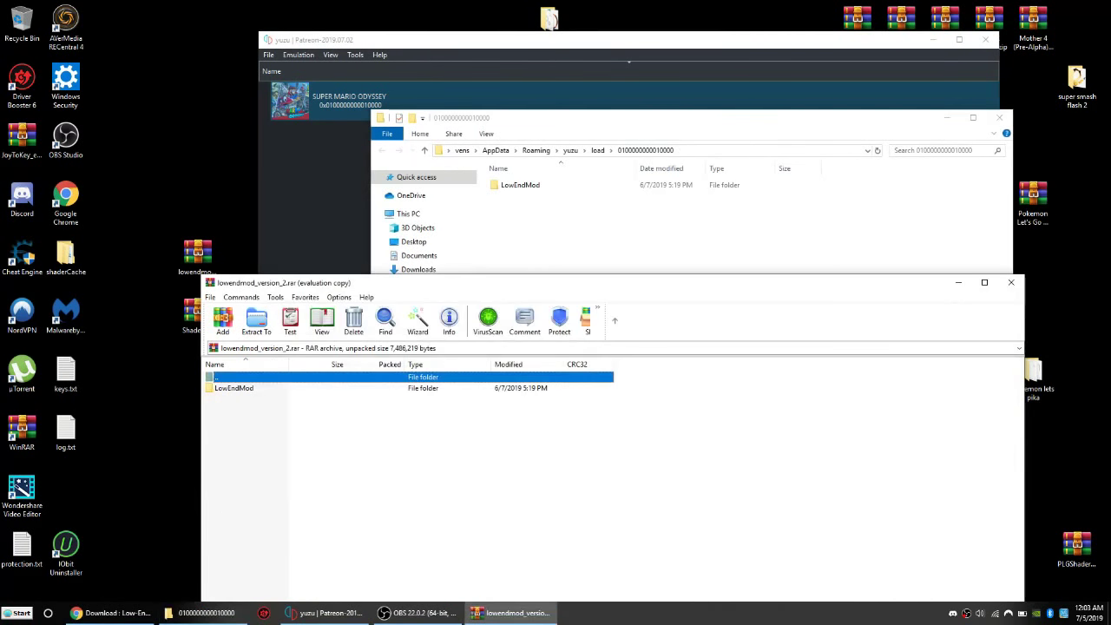
click(234, 388)
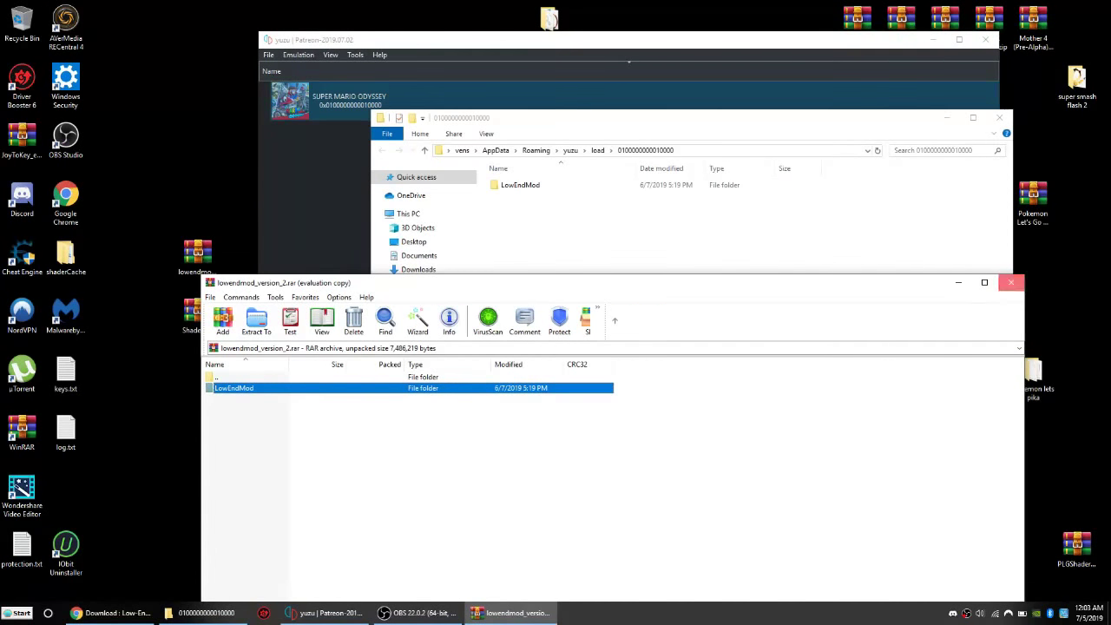
click(1011, 282)
click(999, 118)
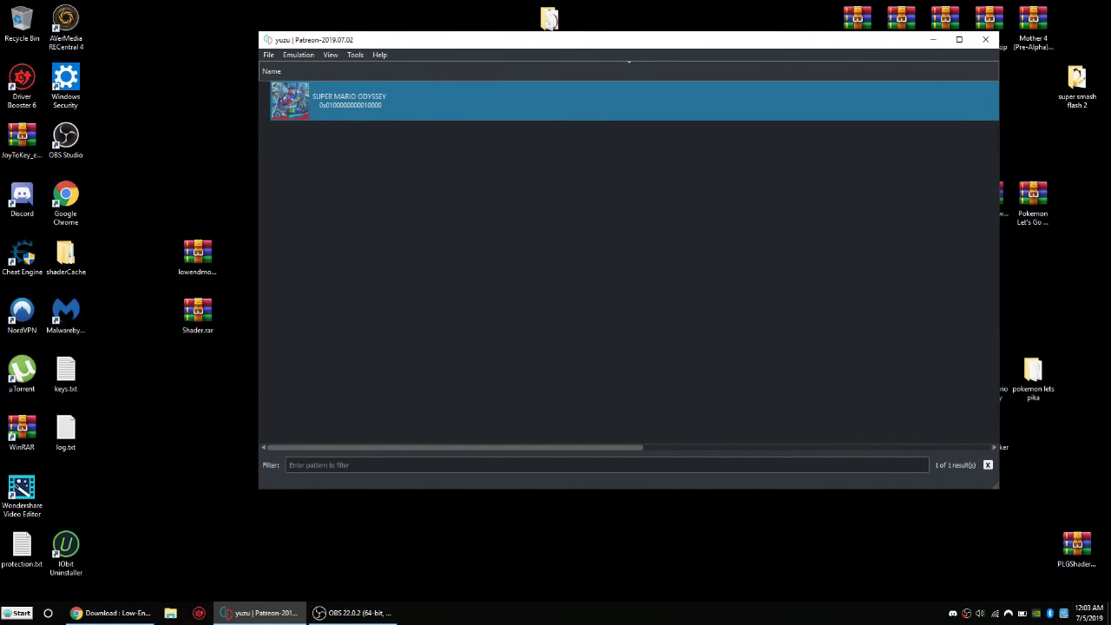
- Download Shader.rar from its Google Drive page in Chrome and minimize the browser
click(111, 612)
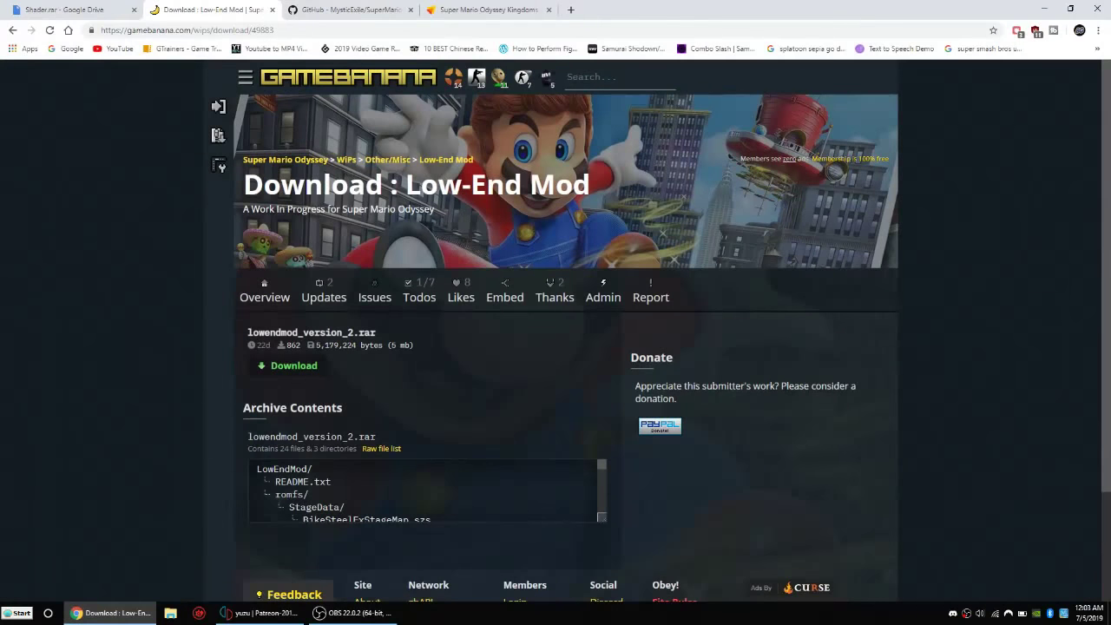
click(87, 9)
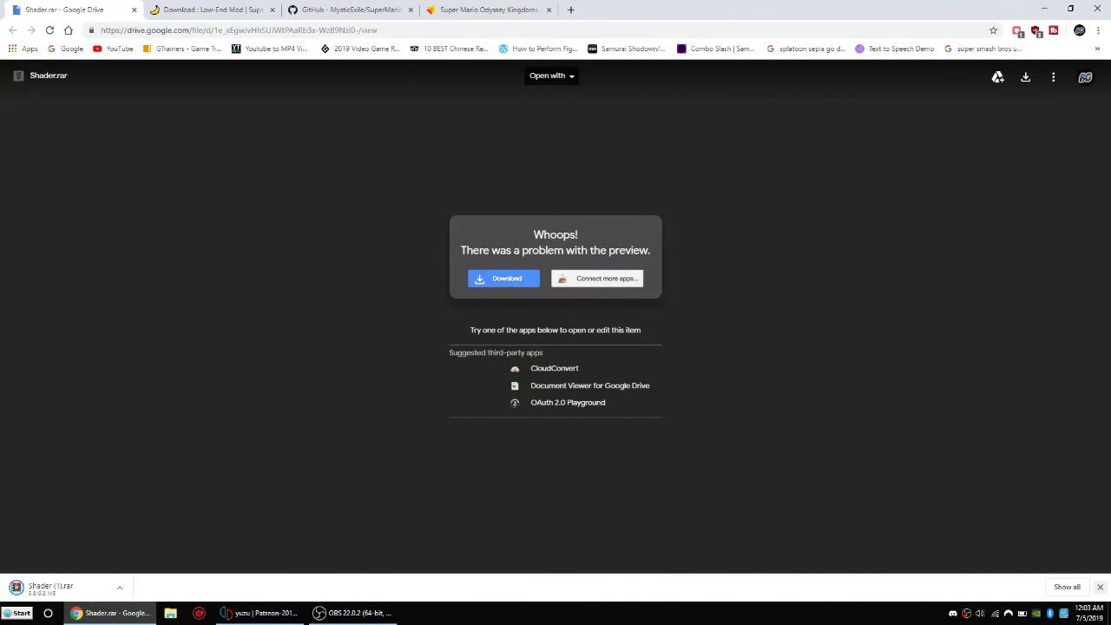
click(1099, 586)
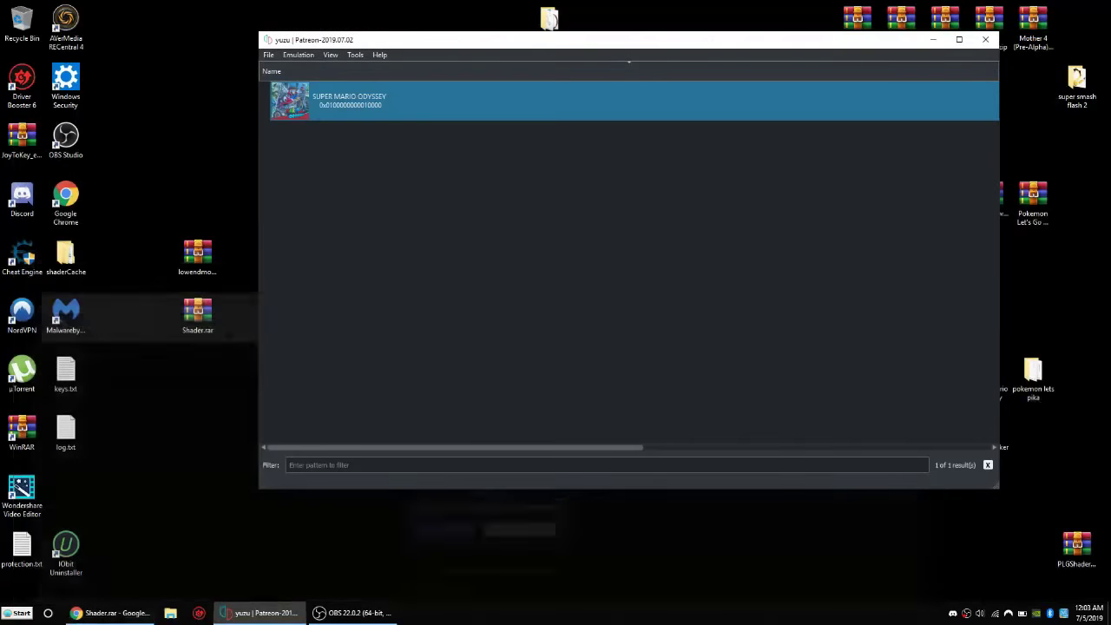
click(1044, 8)
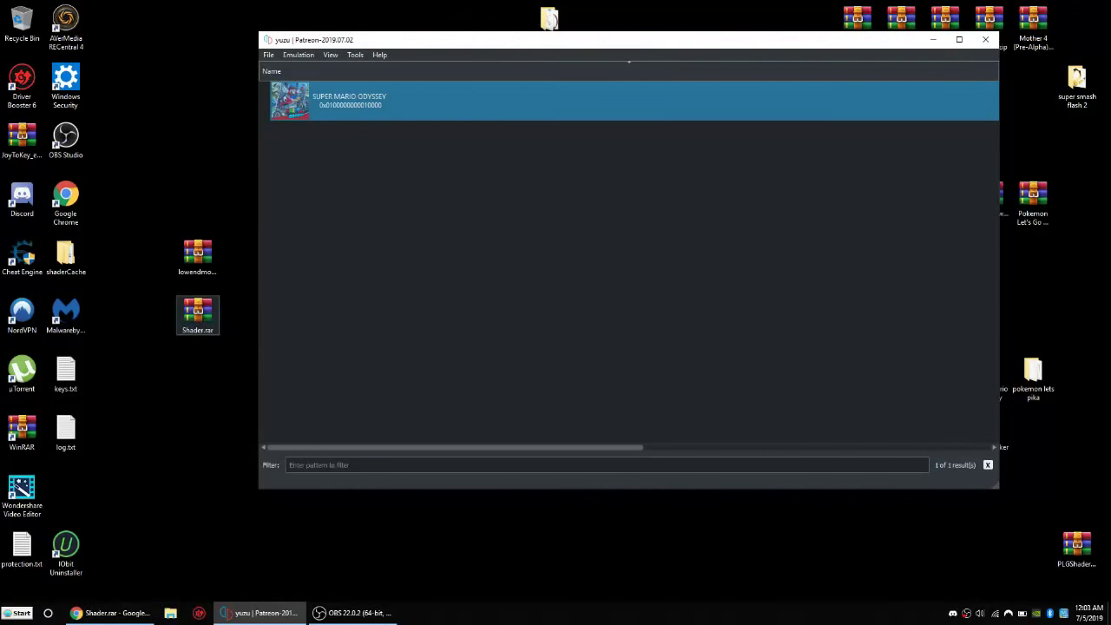
- Open the desktop archive Shader.rar in WinRAR and dismiss the licence notice
click(198, 314)
double_click(197, 314)
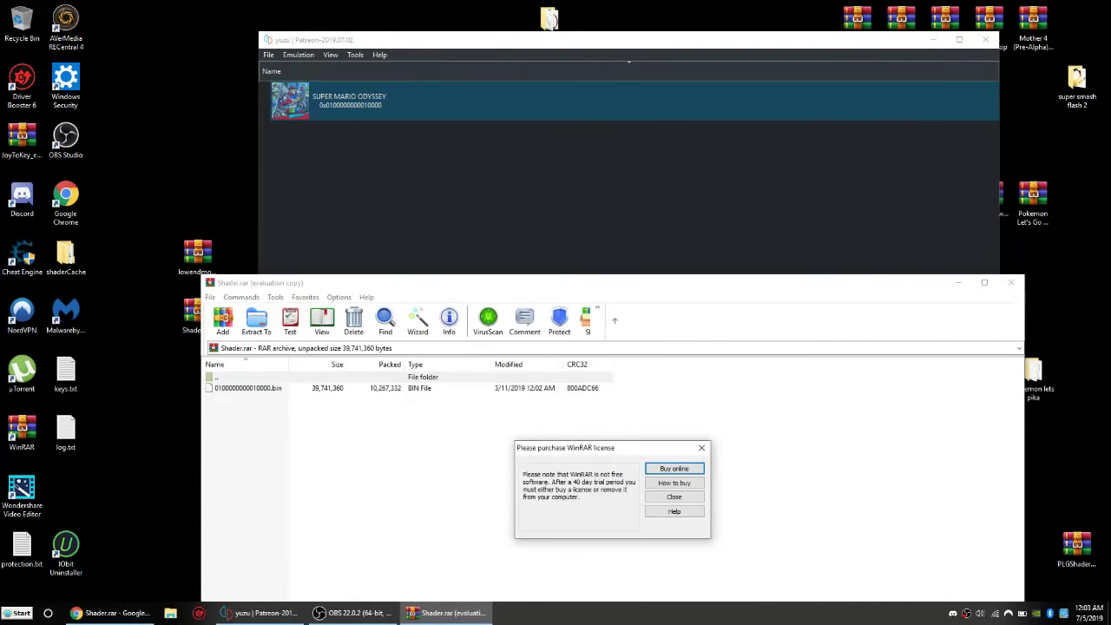
click(675, 497)
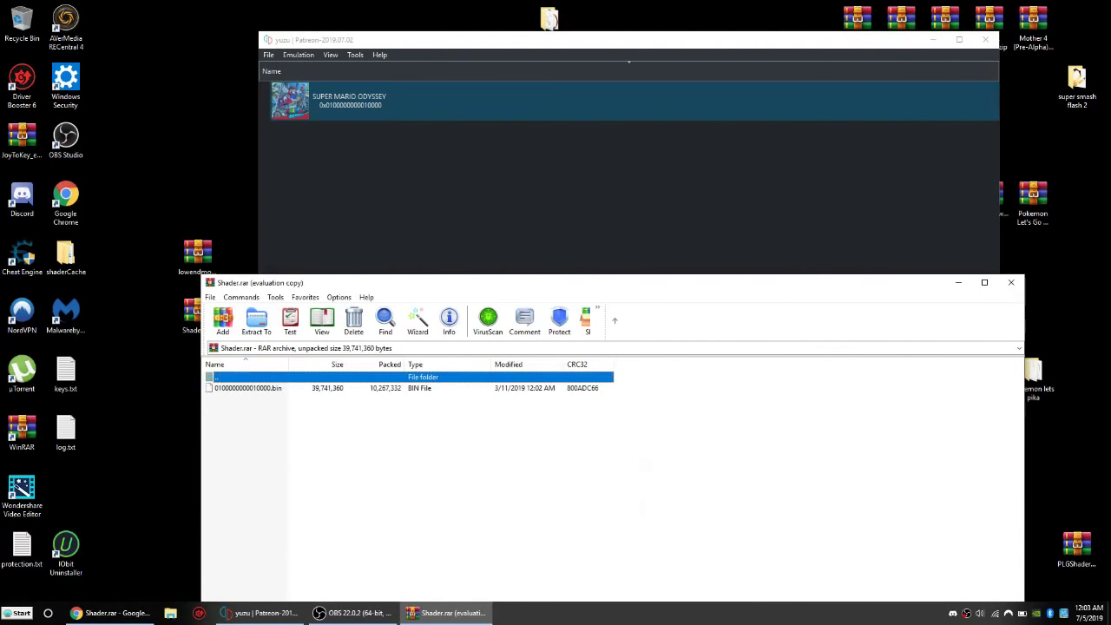
- Compare Super Mario Odyssey's transferable shader cache folder with the 0100000000010000.bin file in the Shader.rar archive, and close both windows
click(430, 99)
right_click(429, 99)
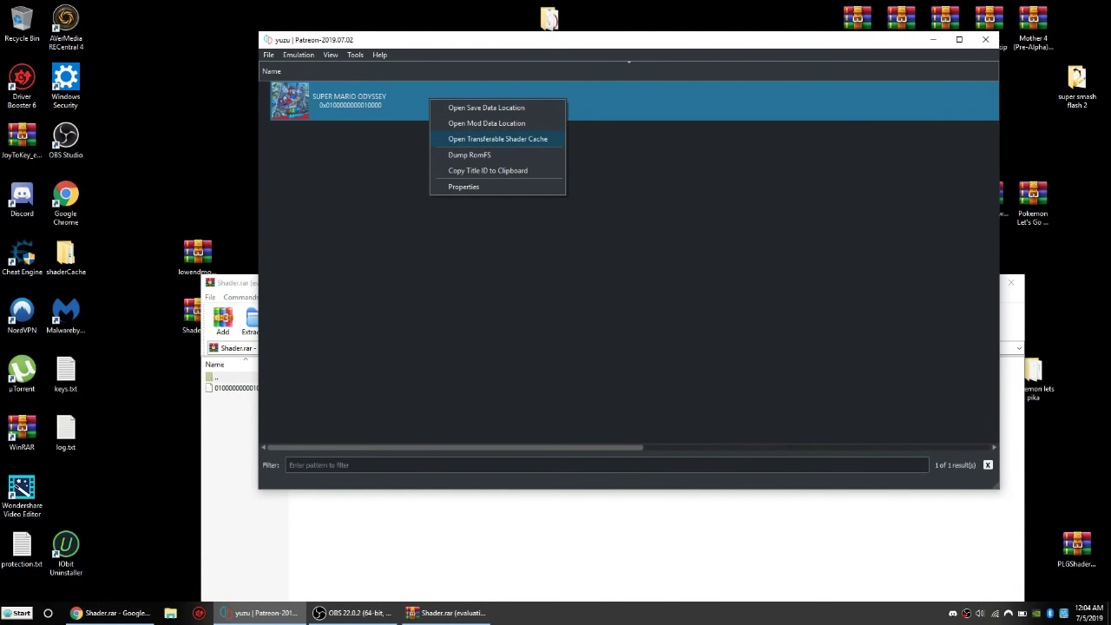
key(Return)
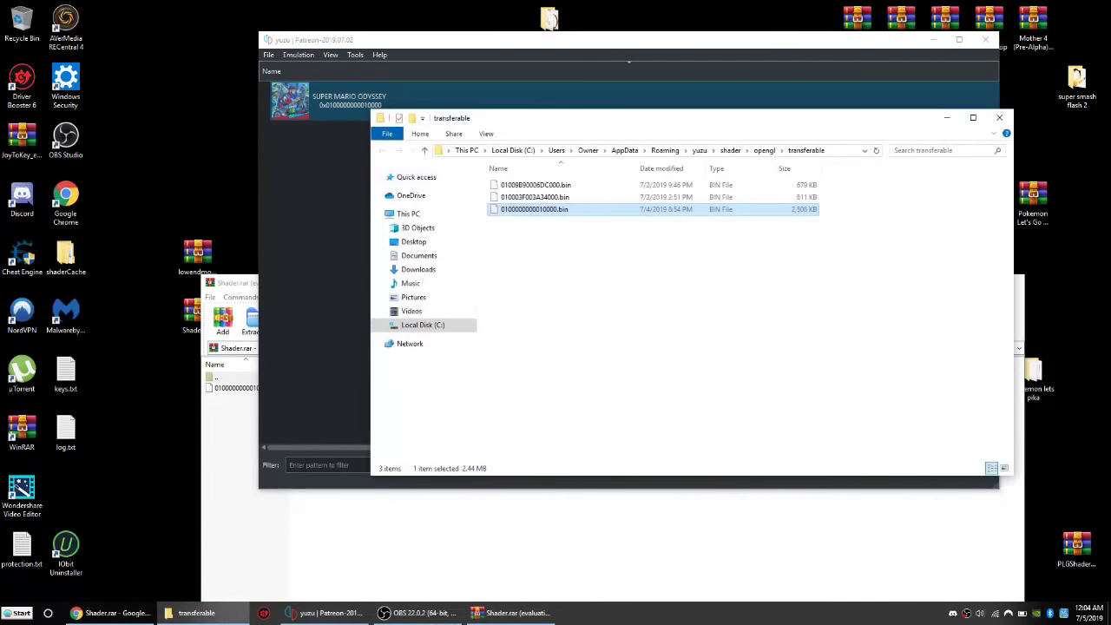
click(232, 283)
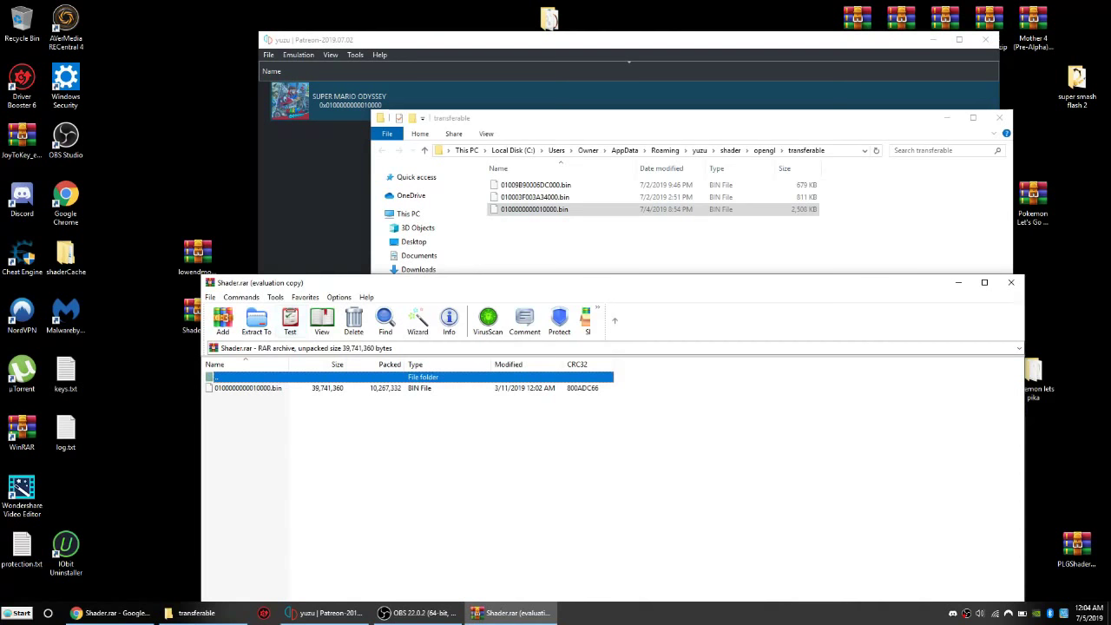
click(249, 388)
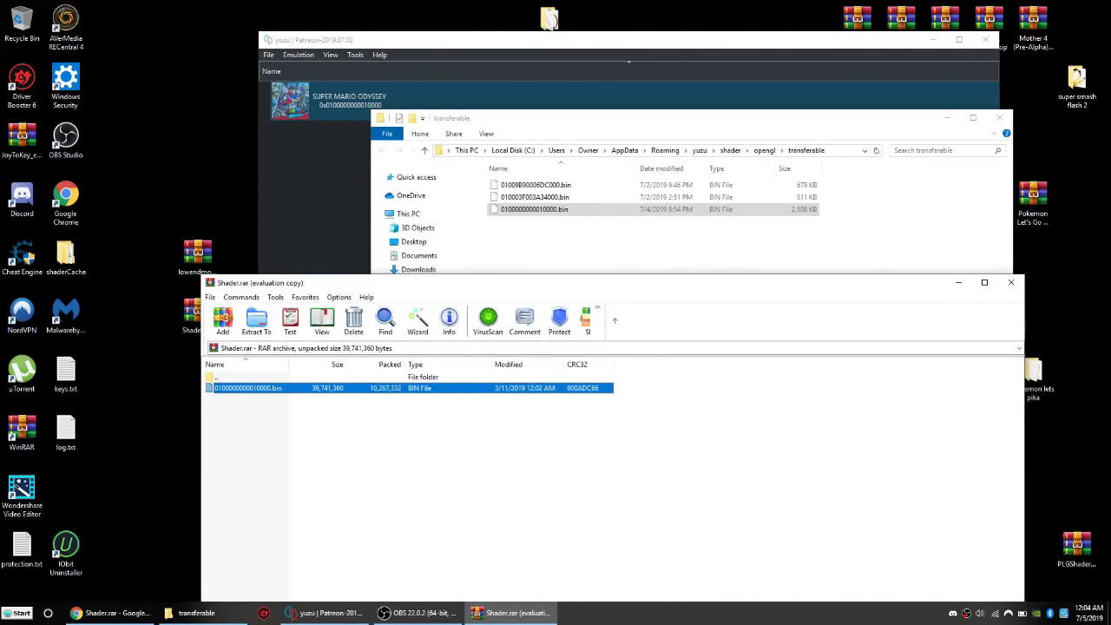
click(1011, 282)
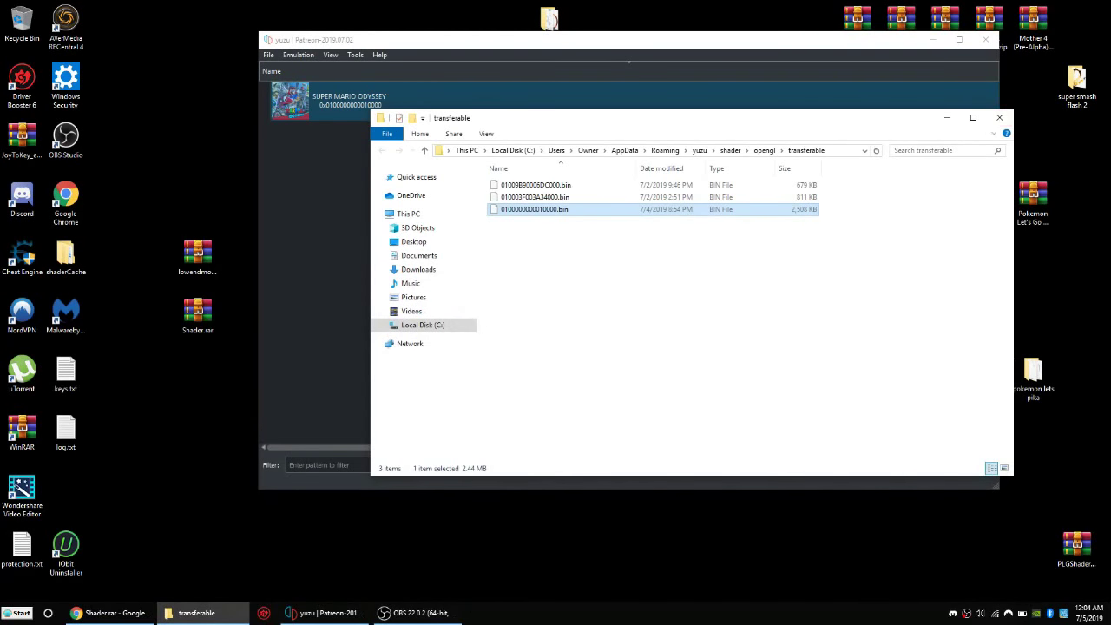
click(998, 117)
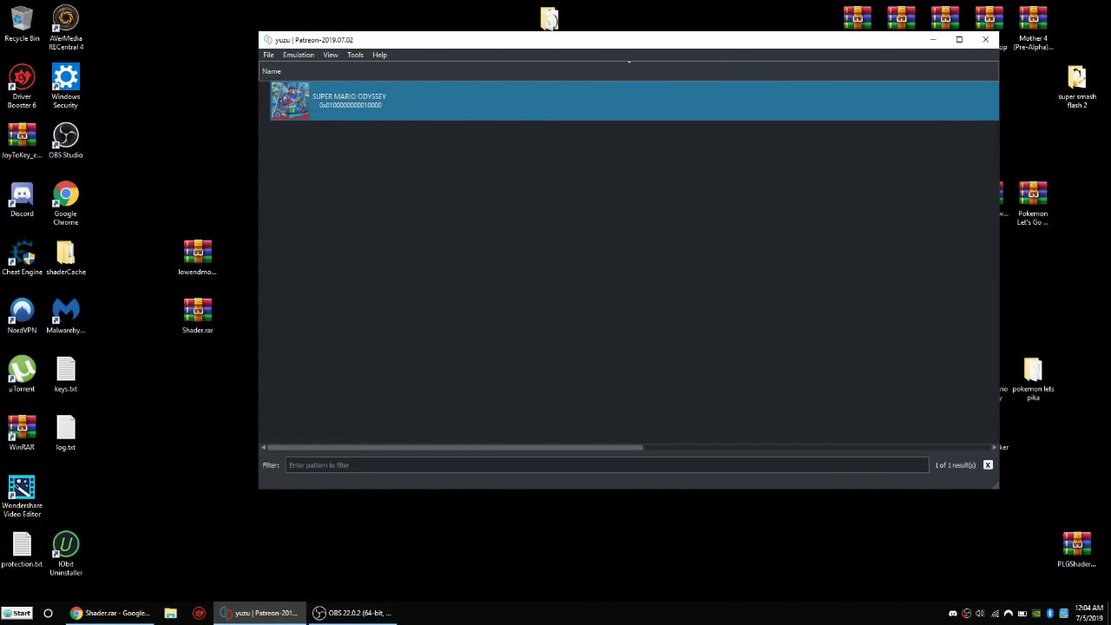
- Review the Graphics, System and Audio settings in the yuzu configuration, accept them, and move the yuzu window aside
click(268, 55)
mouse_move(298, 55)
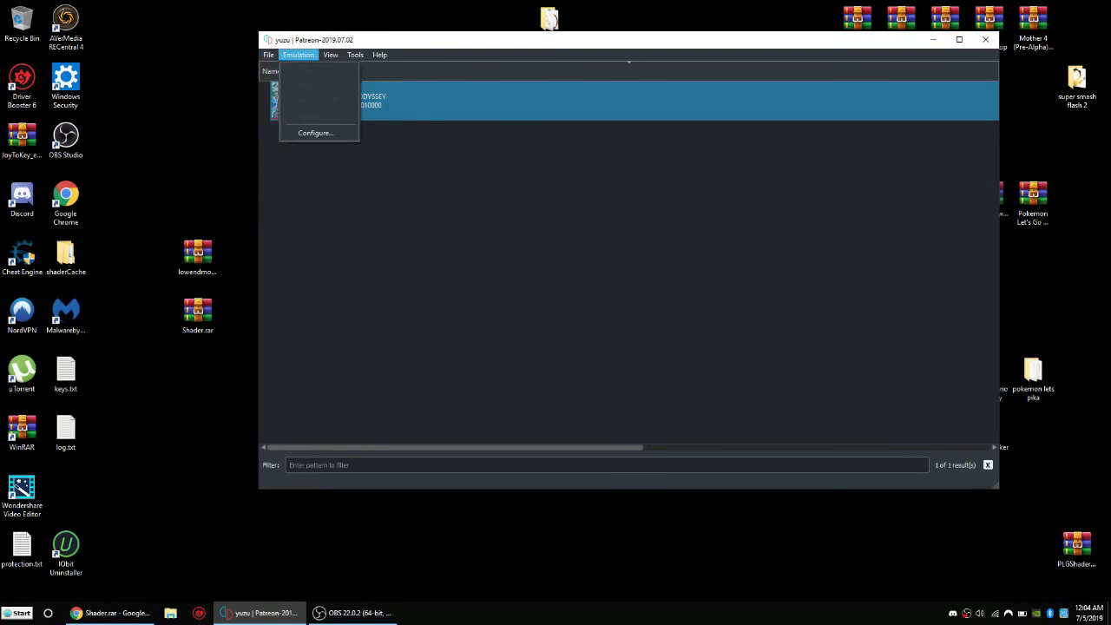
click(315, 133)
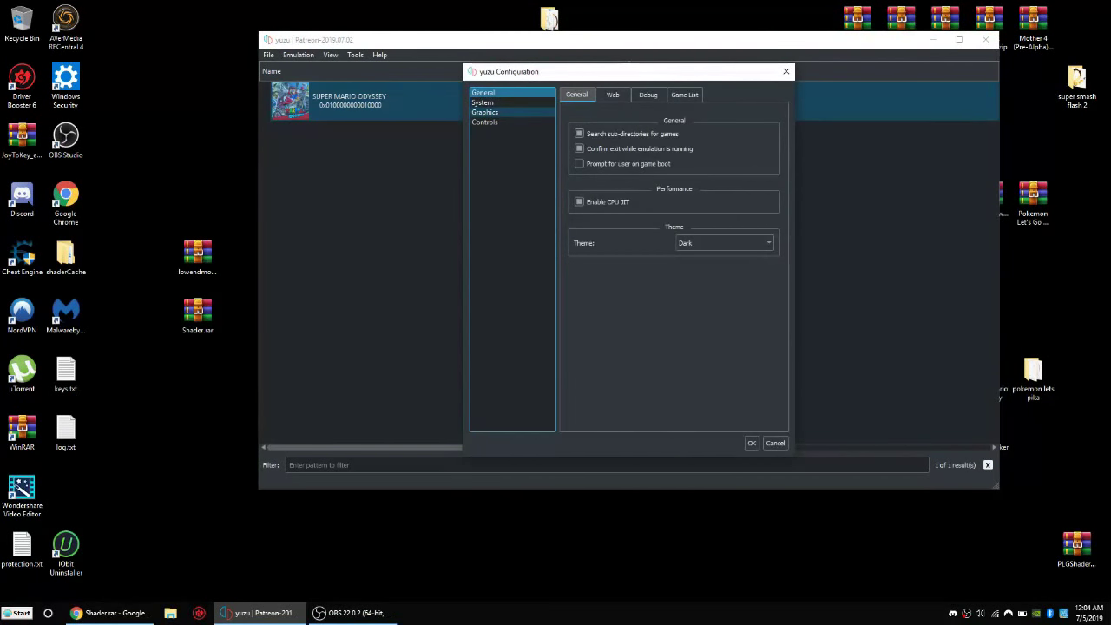
click(485, 113)
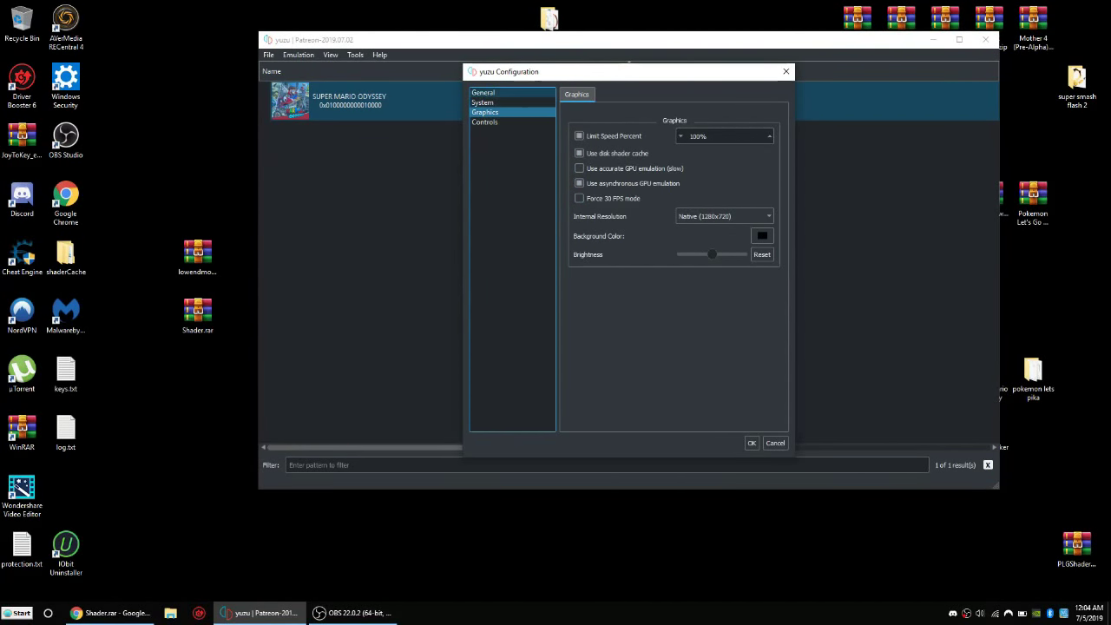
click(483, 102)
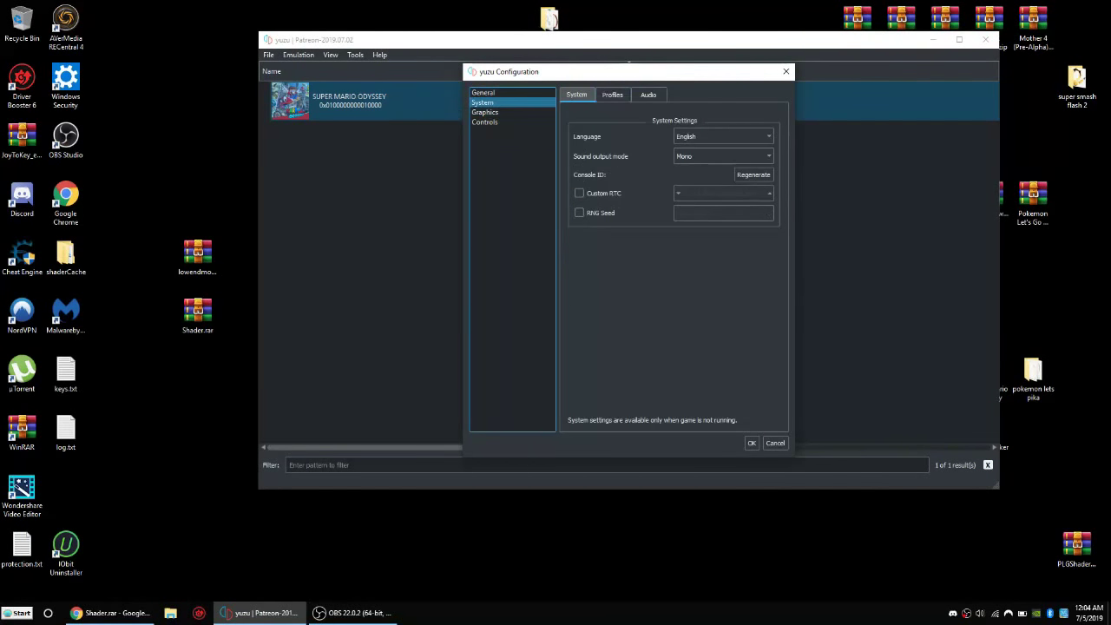
click(648, 95)
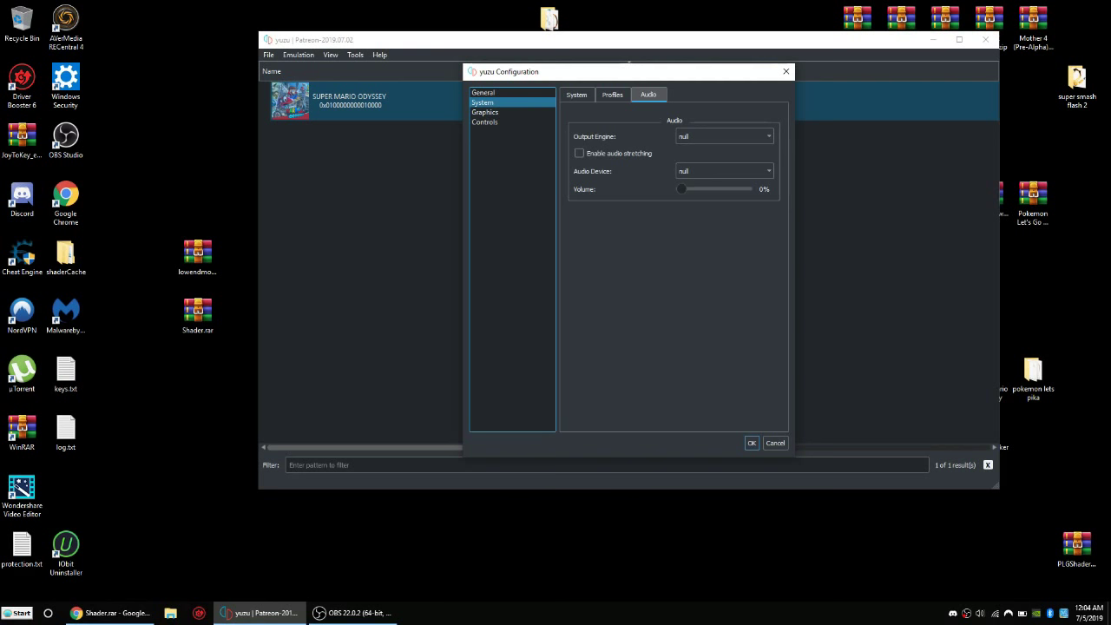
click(752, 443)
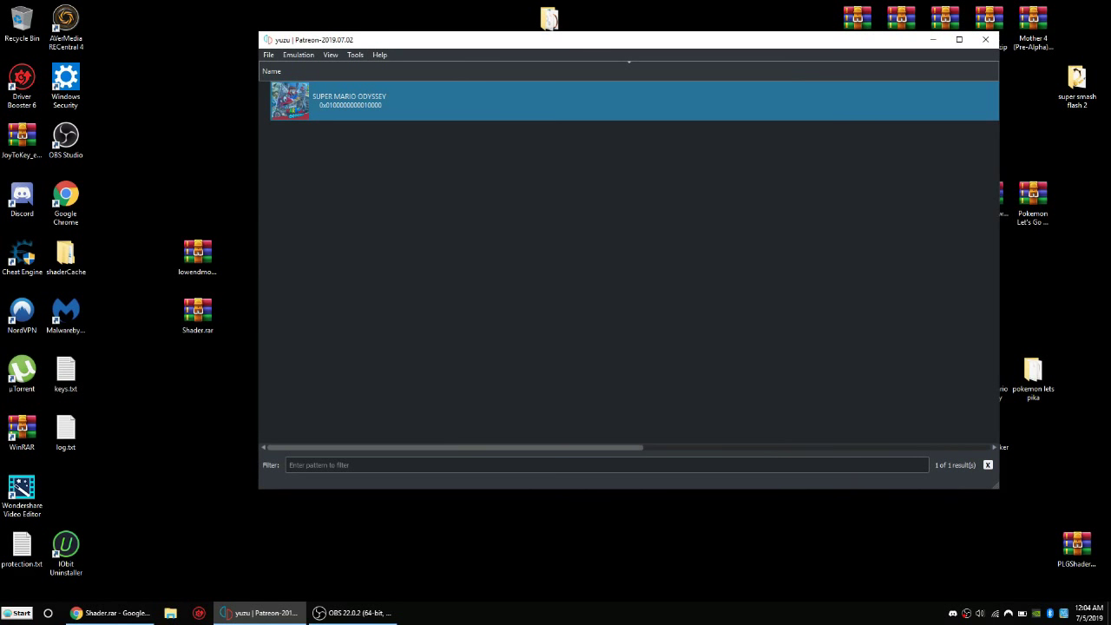
drag(645, 46, 581, 30)
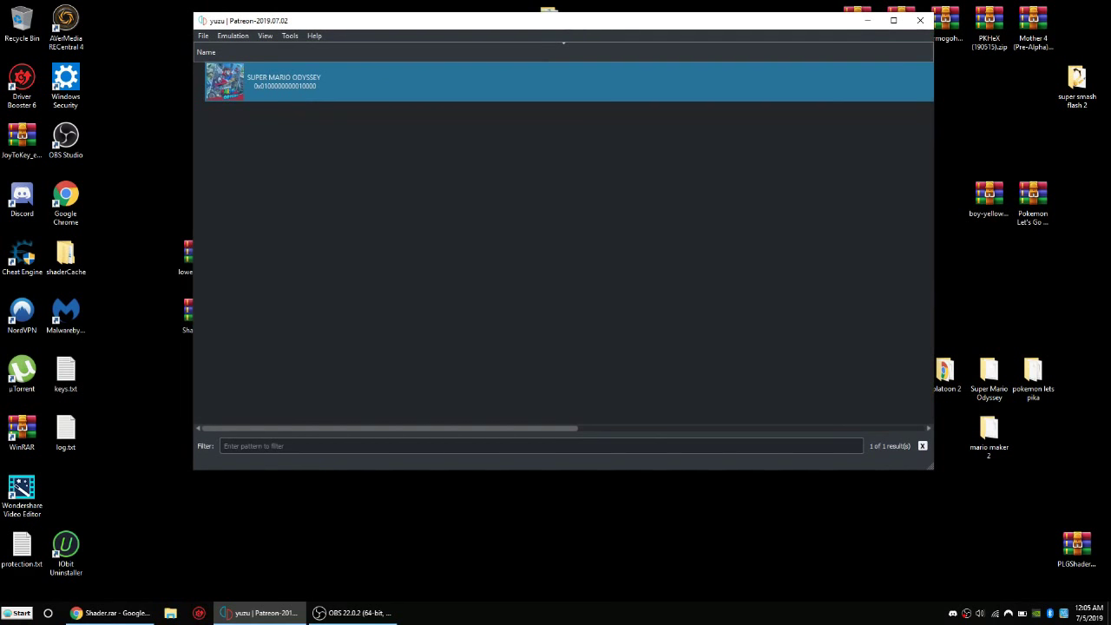